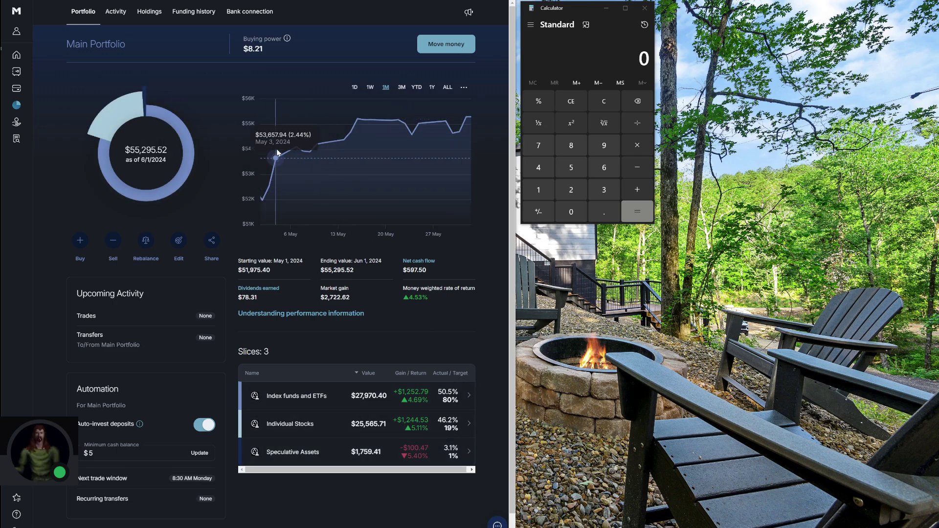
# - Show the May Activity list, then sum the CVS 3.07 and AT&T 5.85 dividends in Calculator
pyautogui.click(114, 15)
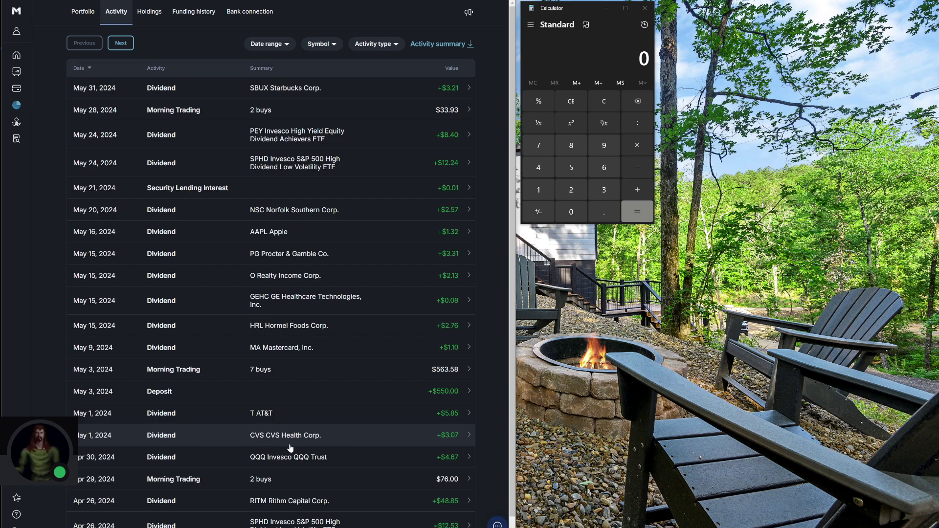
pyautogui.click(610, 64)
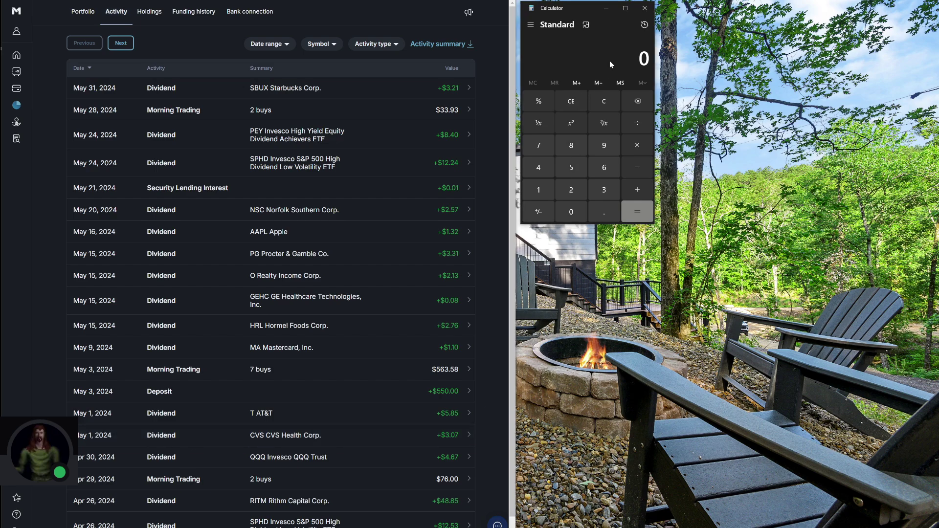
pyautogui.write('3.07')
pyautogui.press('+')
pyautogui.write('5.85')
pyautogui.press('+')
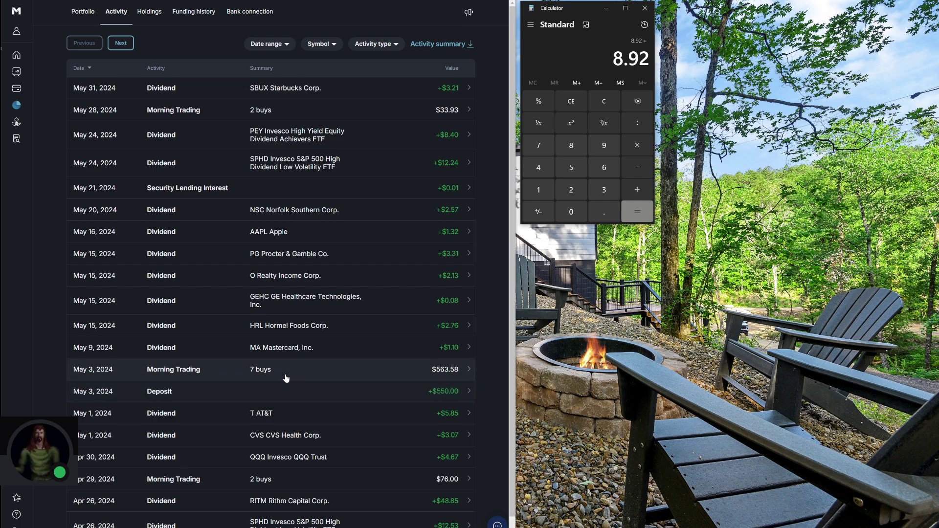
# - Open the May 3, 2024 Morning Trading details showing seven buys worth $563.58
pyautogui.click(286, 373)
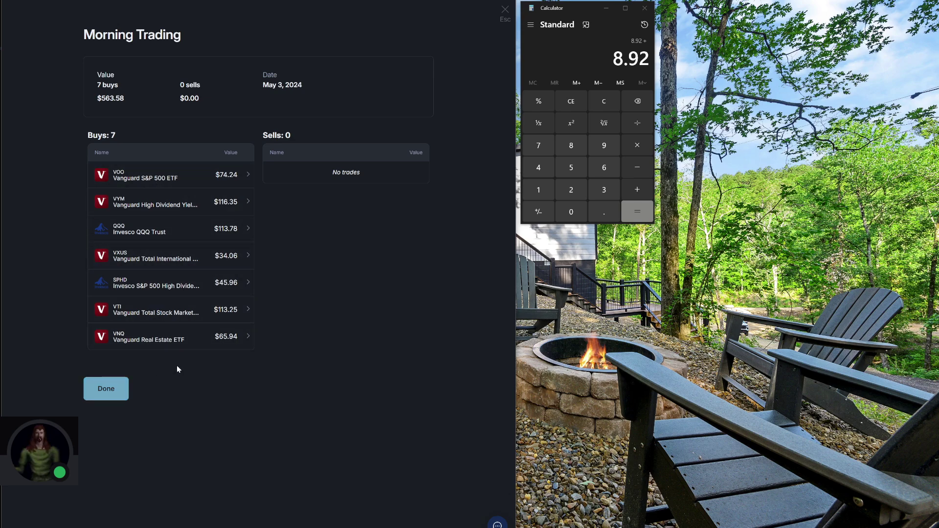
# - Close the trade details and add Mastercard 1.10, Hormel 2.76 and GE Healthcare 0.08 to reach 12.86
pyautogui.click(106, 390)
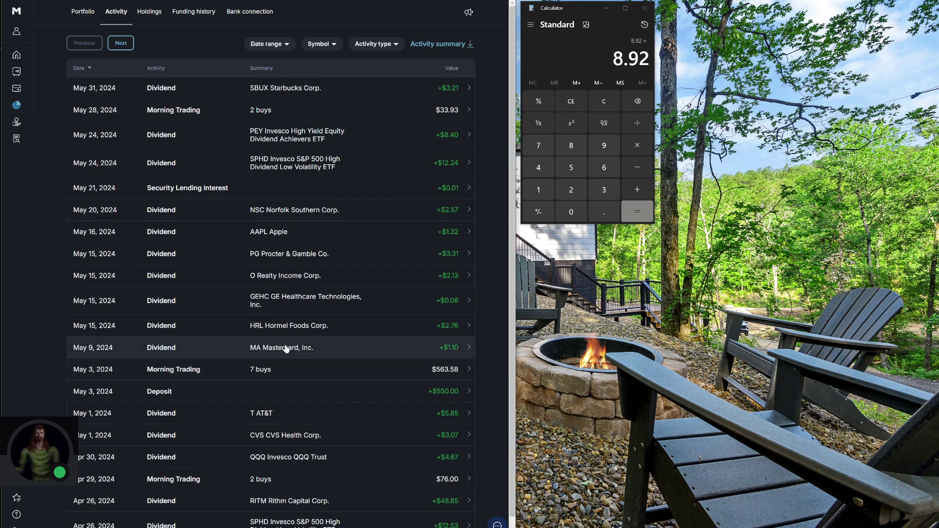
pyautogui.click(595, 54)
pyautogui.write('1')
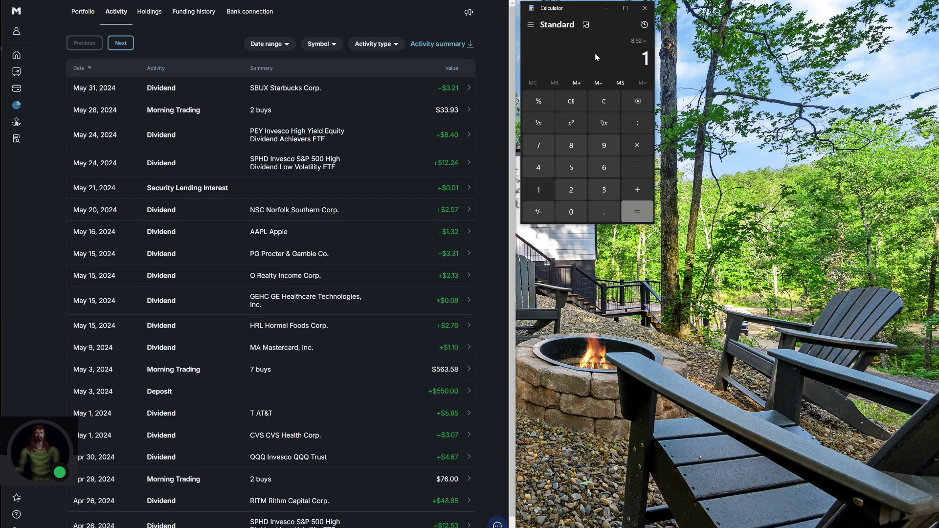
pyautogui.write('.10')
pyautogui.press('+')
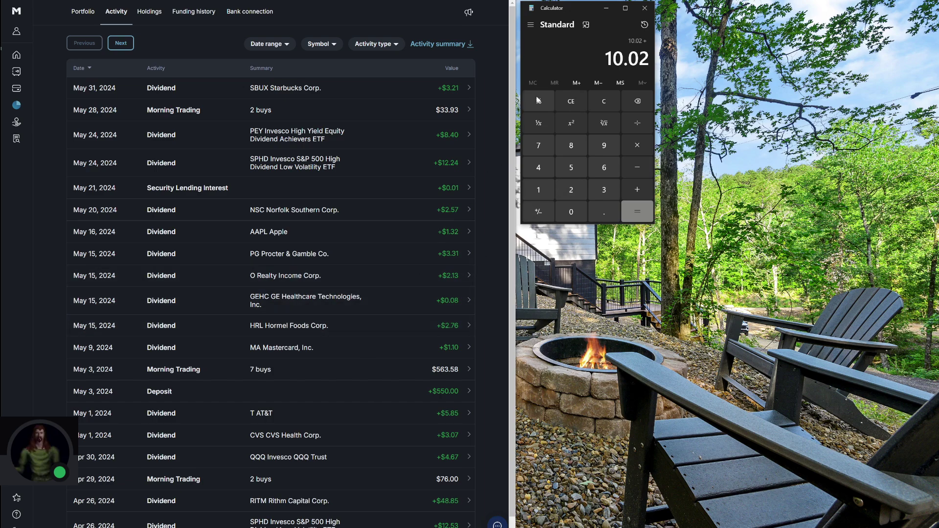
pyautogui.write('2.76')
pyautogui.press('+')
pyautogui.write('.08')
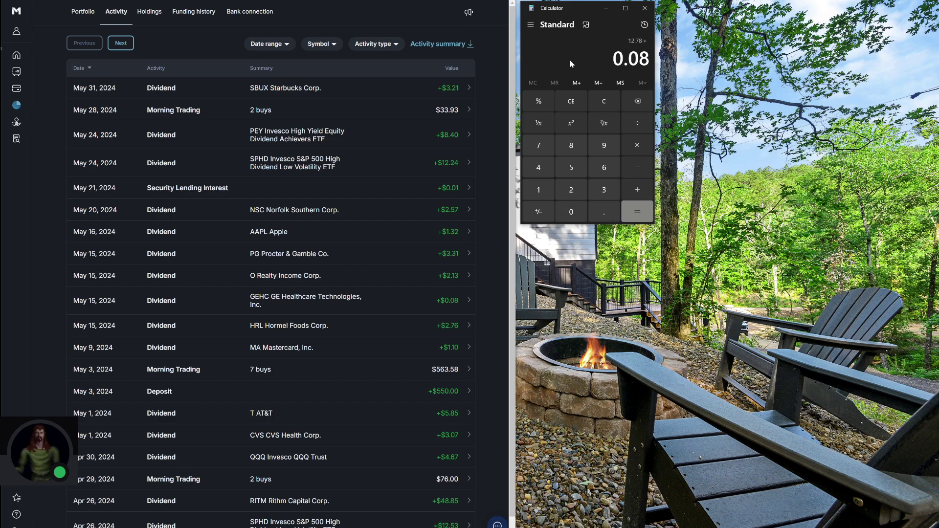
pyautogui.press('+')
# - Add the Realty Income 2.13, Procter & Gamble 3.31, Apple 1.32 and Norfolk Southern 2.57 dividends
pyautogui.write('2.13')
pyautogui.press('+')
pyautogui.write('3.31')
pyautogui.press('+')
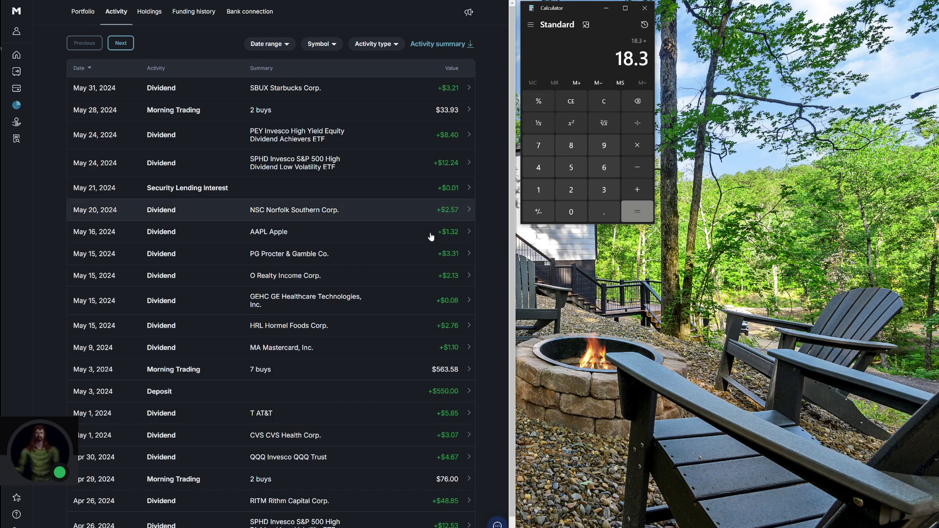
pyautogui.write('1.32')
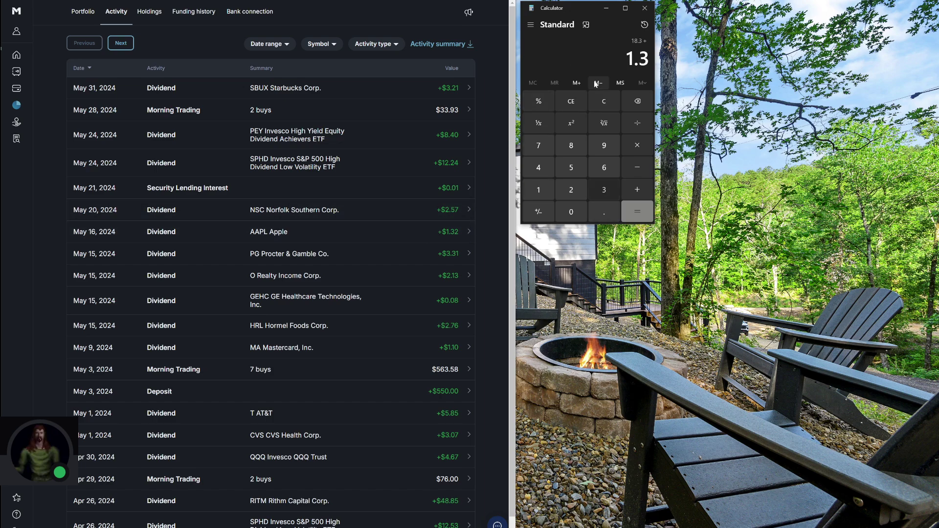
pyautogui.press('+')
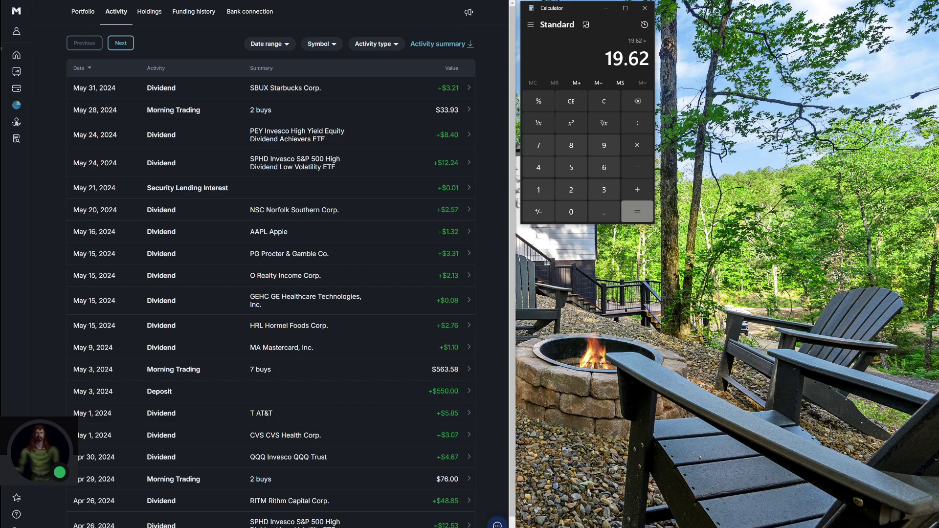
pyautogui.write('2.57')
pyautogui.press('+')
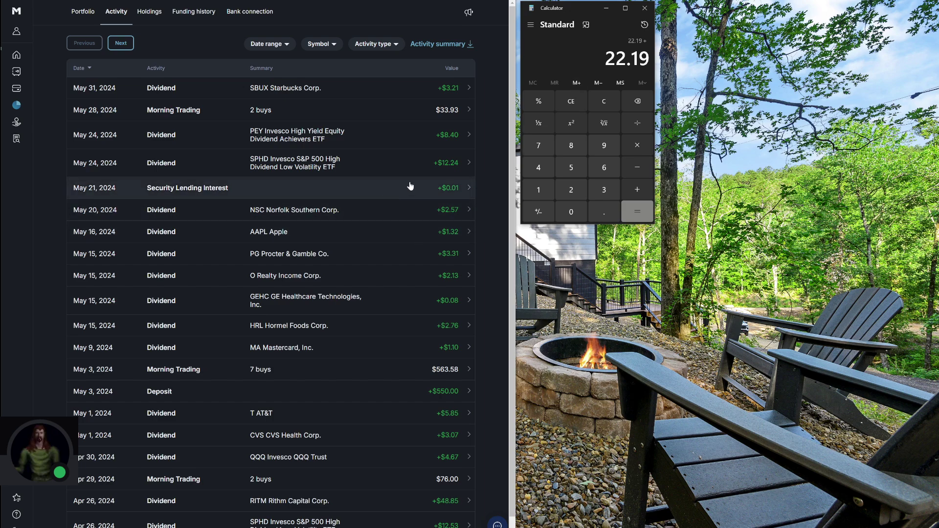
# - Add 0.01 lending interest and SPHD's 12.24 for a 34.44 total, then start a new sum with 8.4
pyautogui.write('0.01')
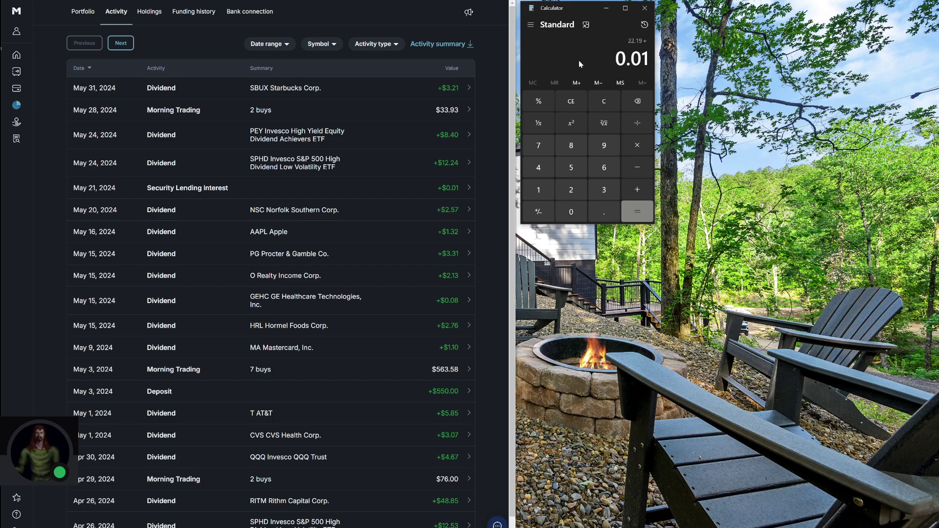
pyautogui.press('+')
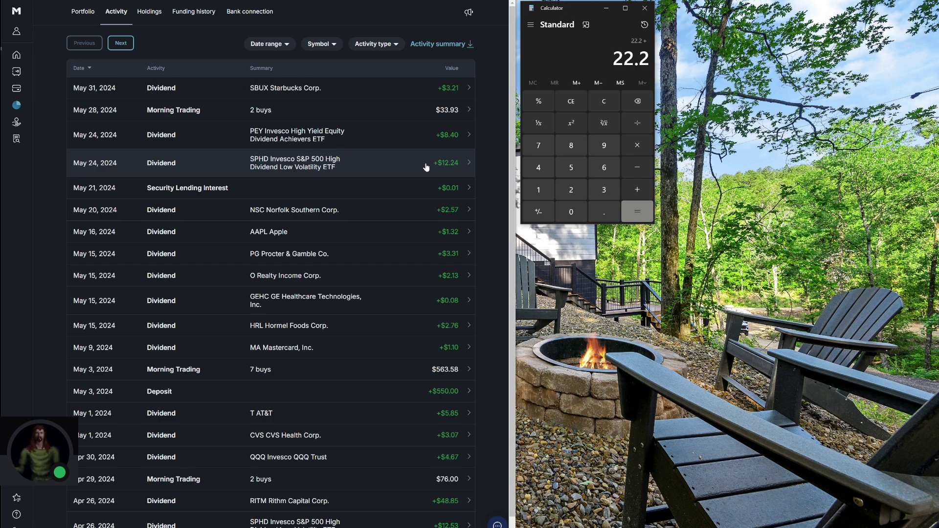
pyautogui.write('12.247')
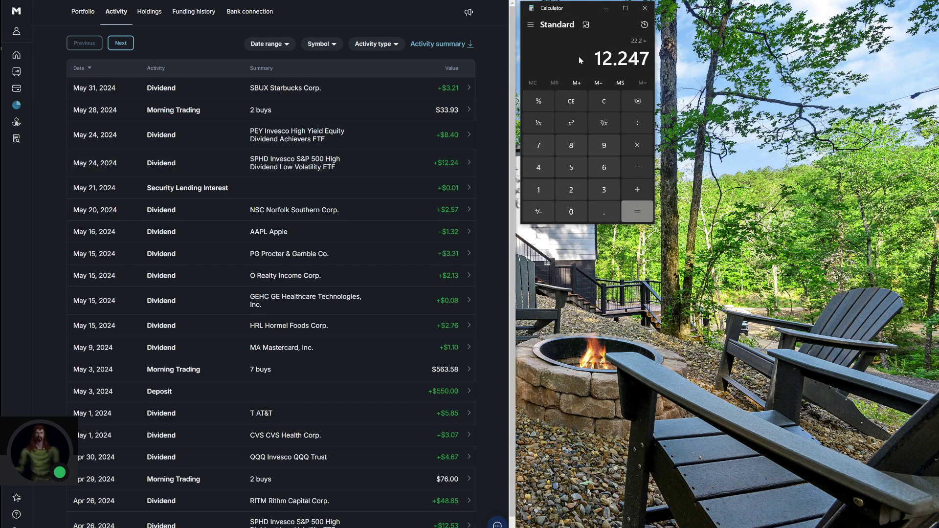
pyautogui.press('BackSpace')
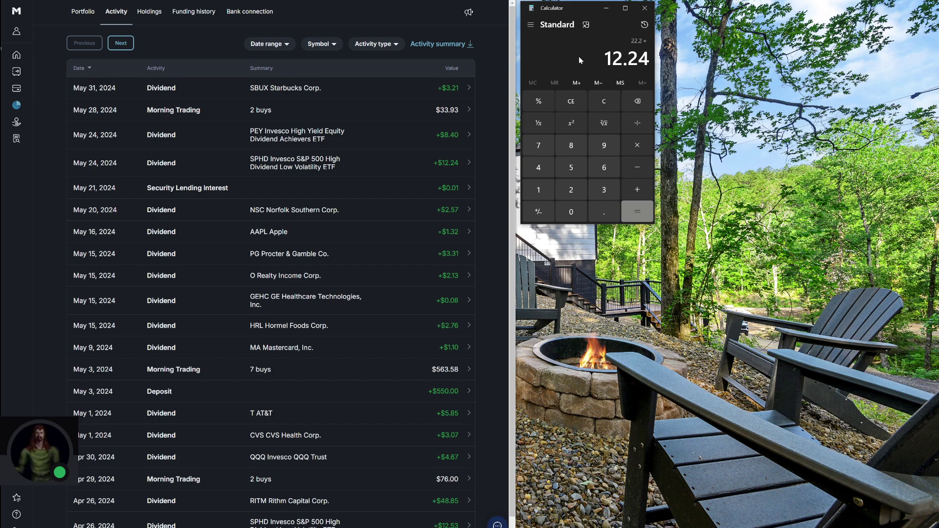
pyautogui.press('Return')
pyautogui.write('8.4+')
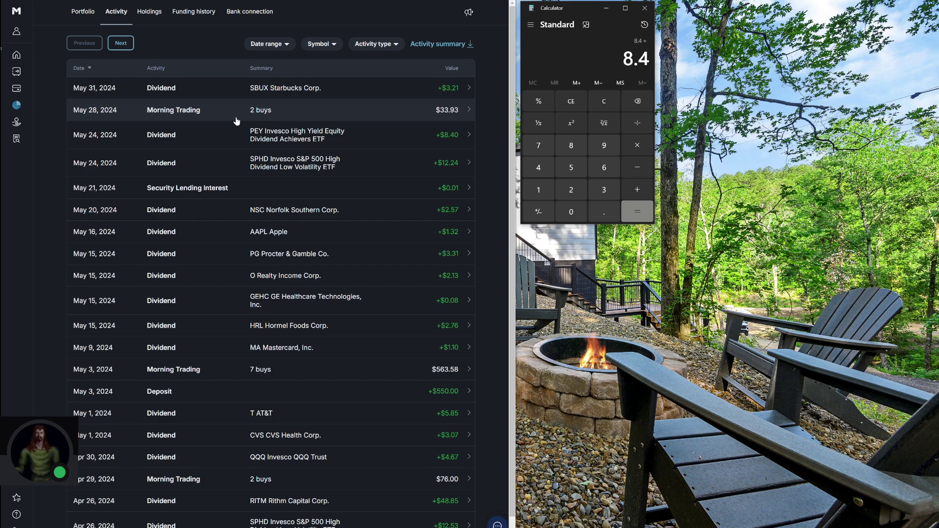
pyautogui.click(199, 110)
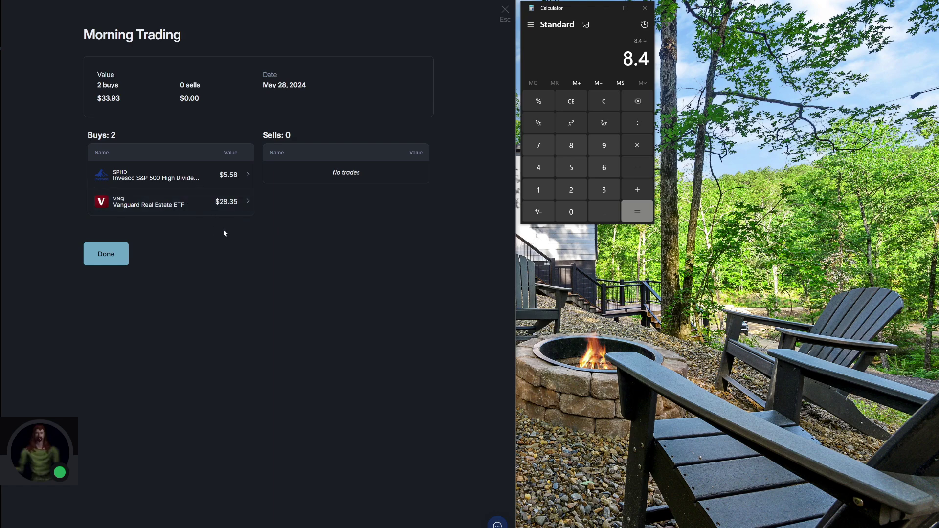
pyautogui.click(103, 257)
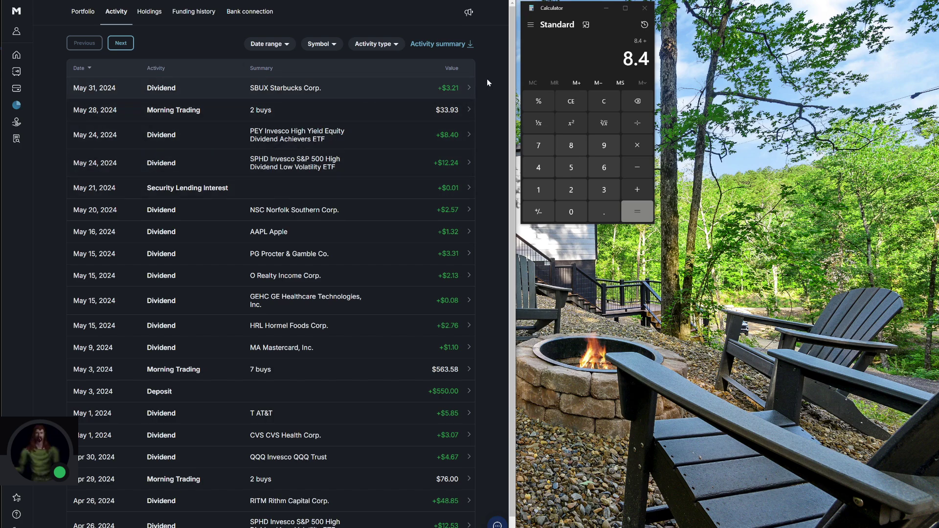
pyautogui.click(596, 60)
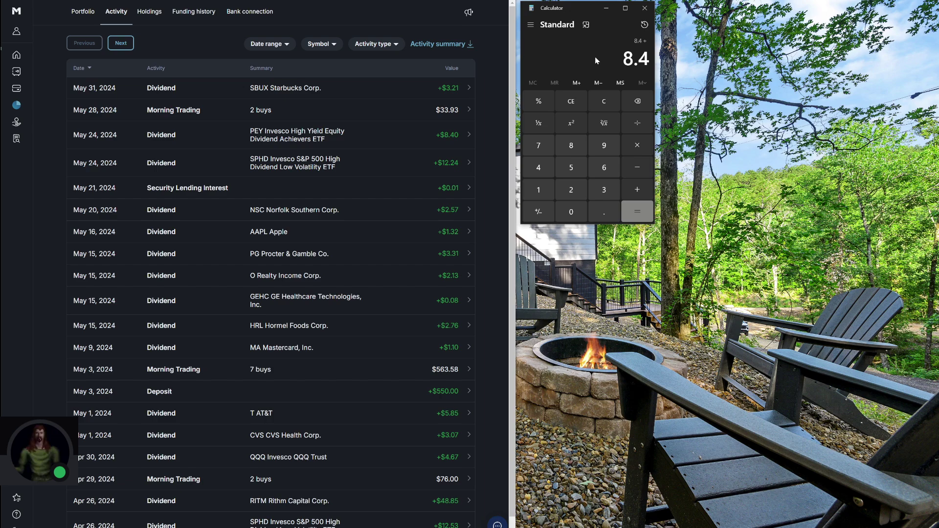
# - Add 3.21, then clear Calculator and restart the sum with 3.07, 5.85, 1.10, 2.76 and 0.08
pyautogui.write('3.21')
pyautogui.press('+')
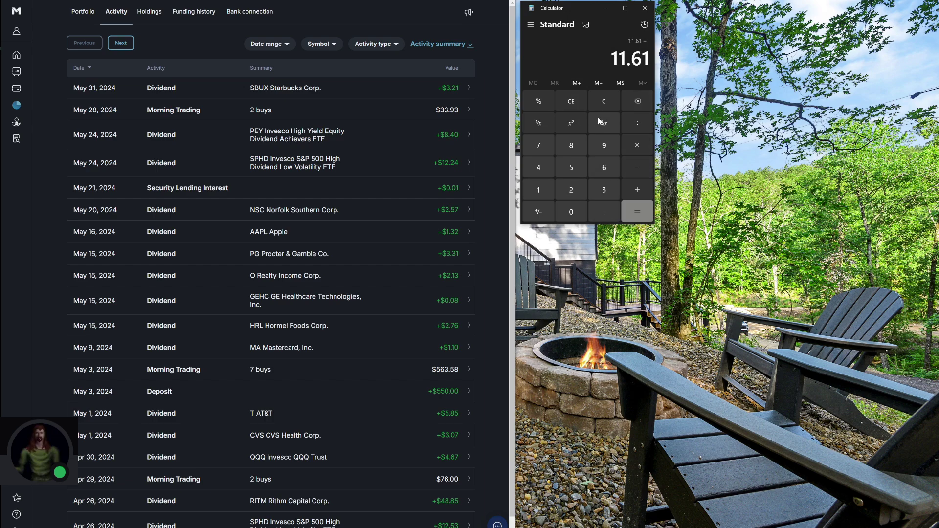
pyautogui.click(603, 101)
pyautogui.write('3.07')
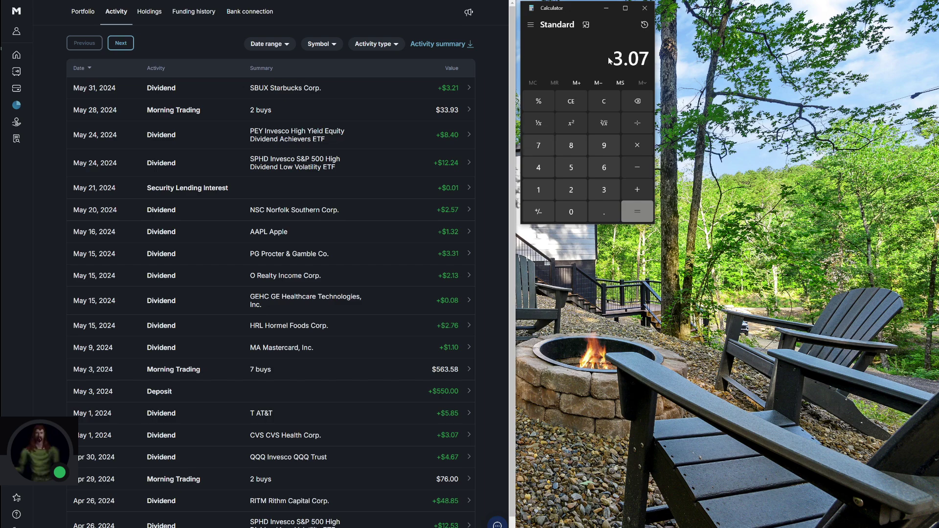
pyautogui.press('+')
pyautogui.write('5.85')
pyautogui.press('+')
pyautogui.write('1.10')
pyautogui.press('+')
pyautogui.write('2.76')
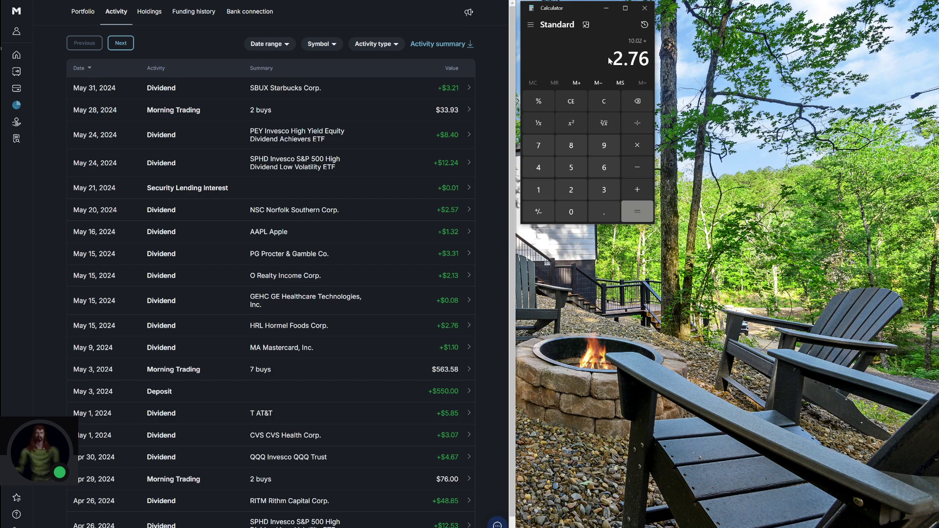
pyautogui.press('+')
pyautogui.write('0.08')
pyautogui.press('+')
# - Add 2.13, 3.31, 1.32, 2.57, 0.01, 12.24, 8.4 and 3.21 for a total of 46.05
pyautogui.write('2.13')
pyautogui.press('+')
pyautogui.write('3.31')
pyautogui.press('+')
pyautogui.write('1.32')
pyautogui.press('+')
pyautogui.write('2.57')
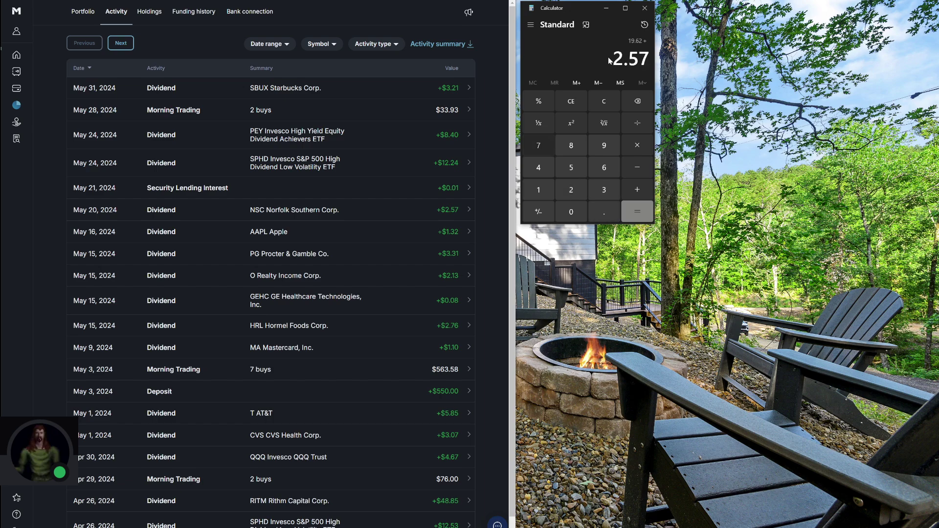
pyautogui.press('+')
pyautogui.write('0.01')
pyautogui.press('+')
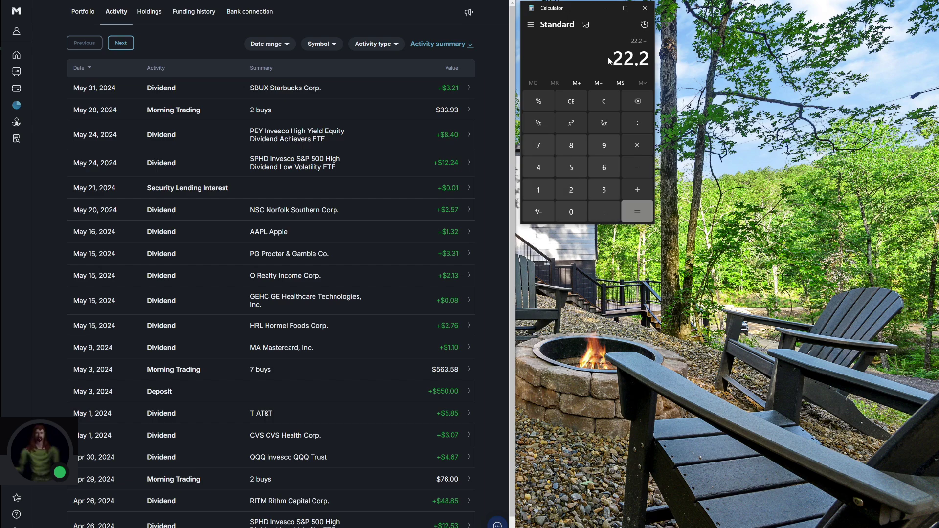
pyautogui.write('12.24')
pyautogui.press('+')
pyautogui.write('8.4')
pyautogui.press('+')
pyautogui.write('3.21')
pyautogui.press('+')
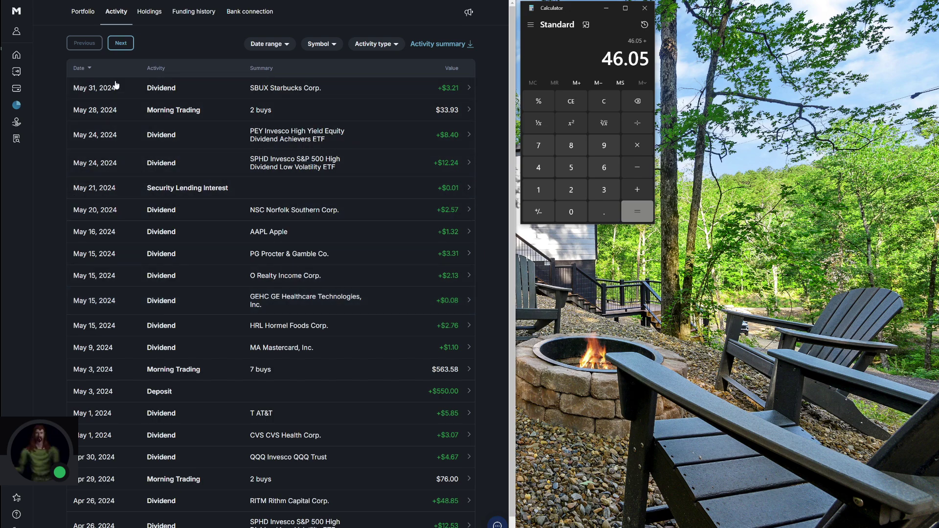
# - Show the Main Portfolio's all-time performance chart since Nov 2020, with $1,930.69 dividends earned
pyautogui.click(74, 7)
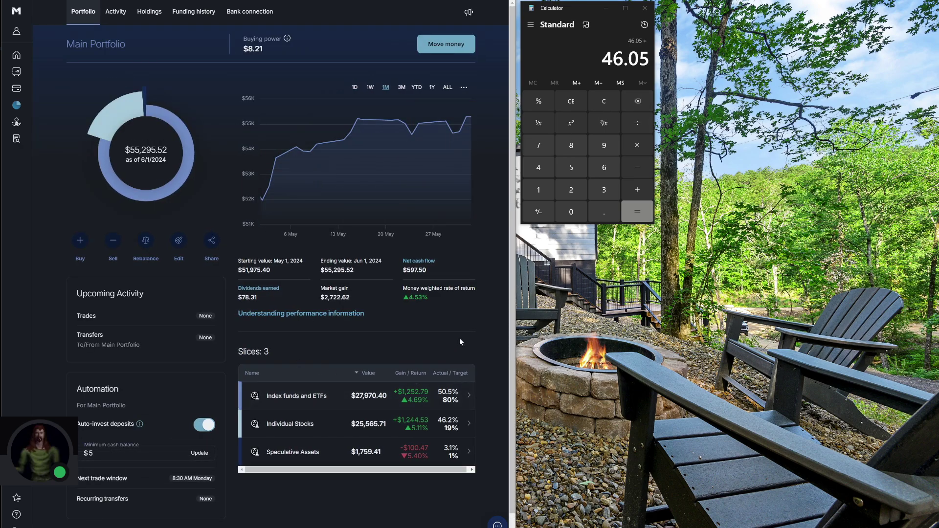
pyautogui.click(448, 89)
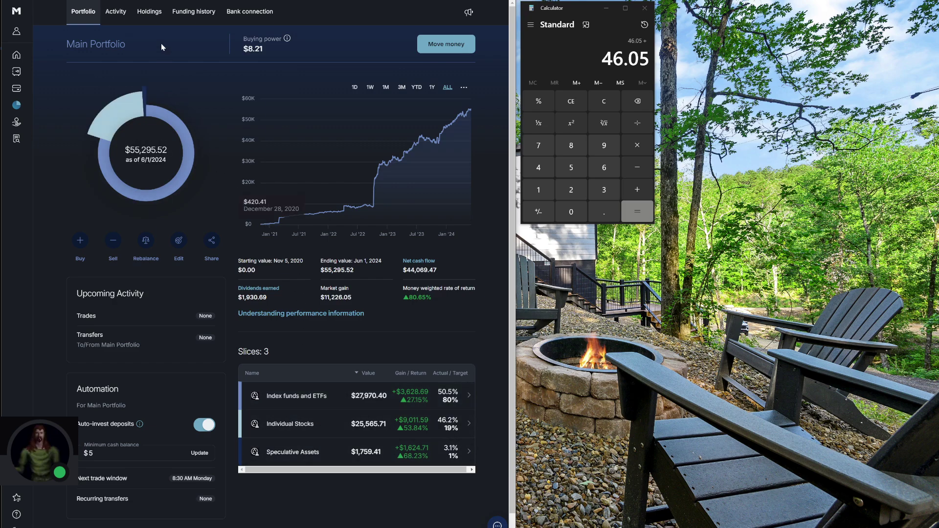
# - Display the Holdings list of 47 positions worth $55,295.52
pyautogui.click(142, 17)
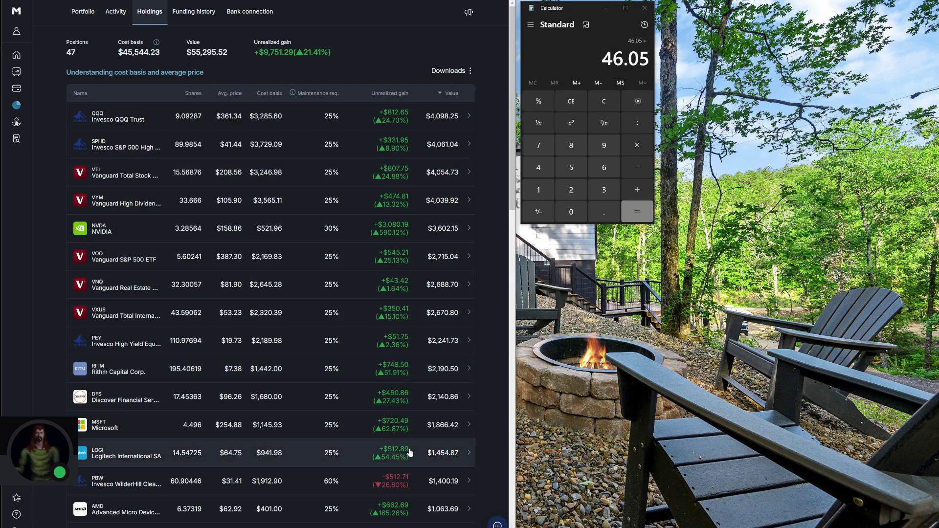
pyautogui.scroll(-1, 411, 453)
pyautogui.scroll(-3, 408, 454)
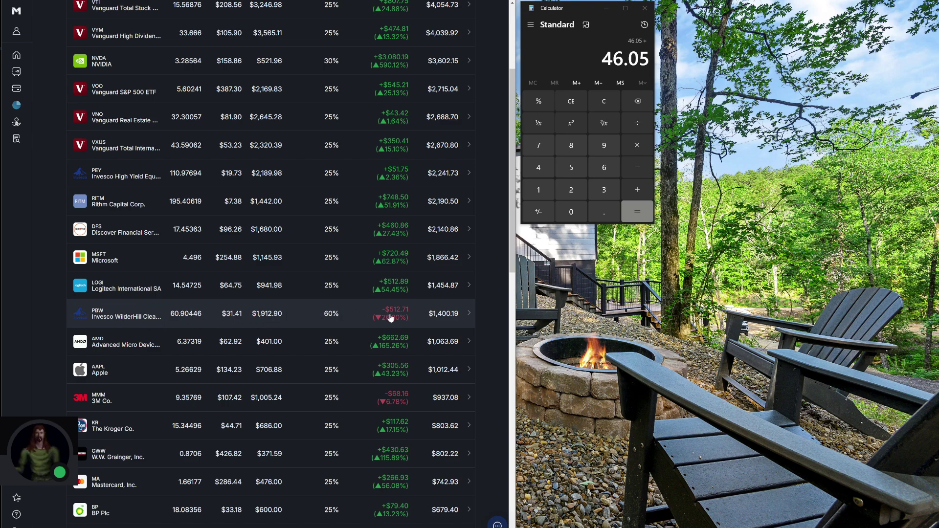
pyautogui.scroll(-3, 471, 394)
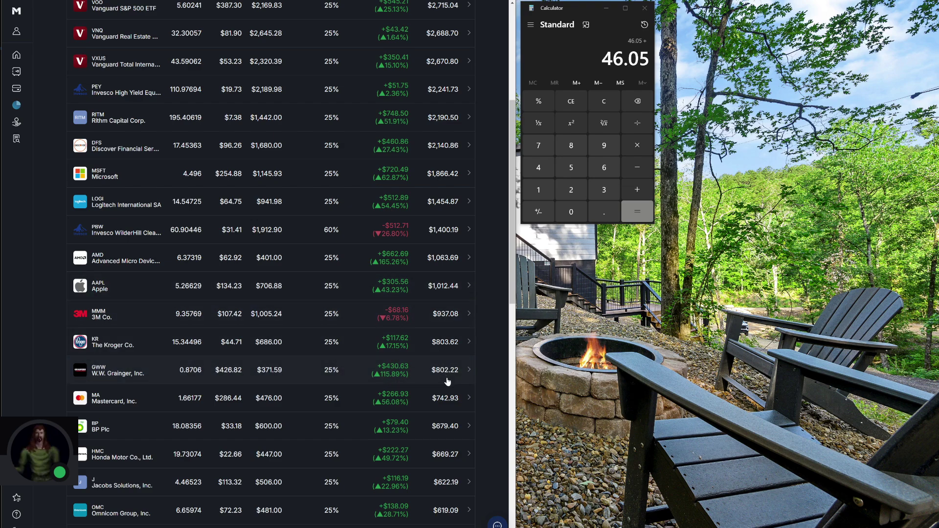
pyautogui.scroll(-5, 430, 398)
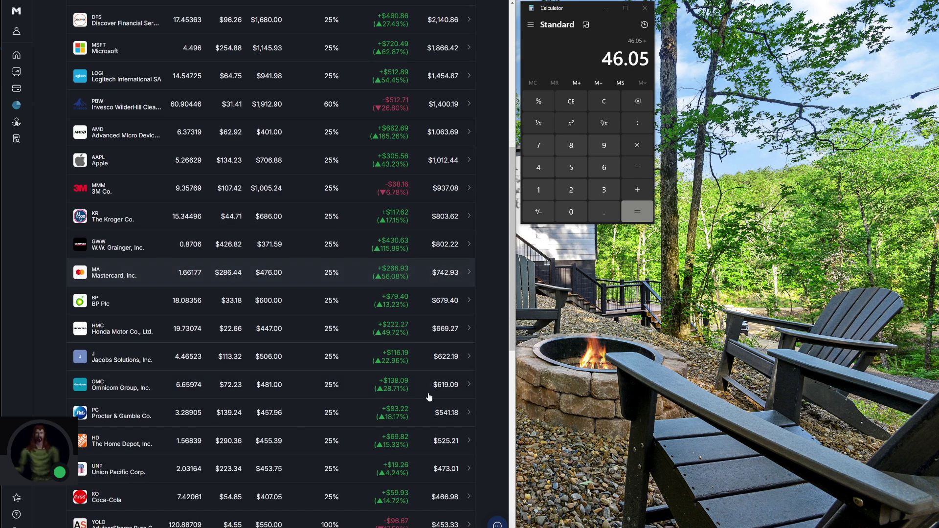
pyautogui.scroll(-1, 429, 395)
pyautogui.scroll(-5, 429, 395)
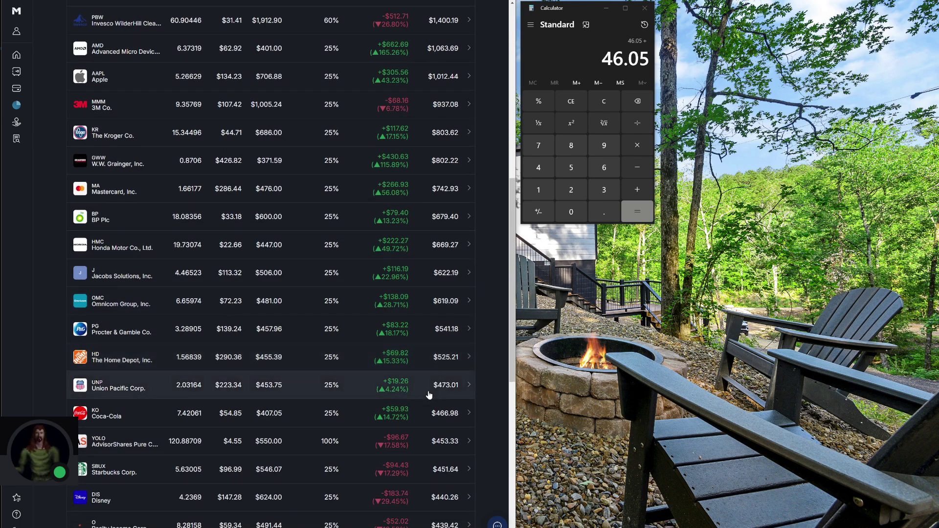
pyautogui.scroll(-2, 429, 395)
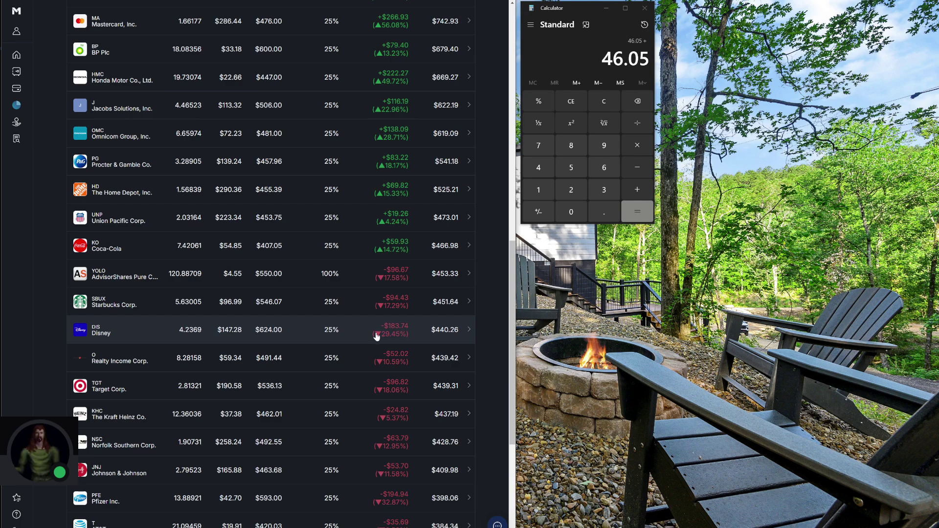
pyautogui.scroll(-3, 379, 334)
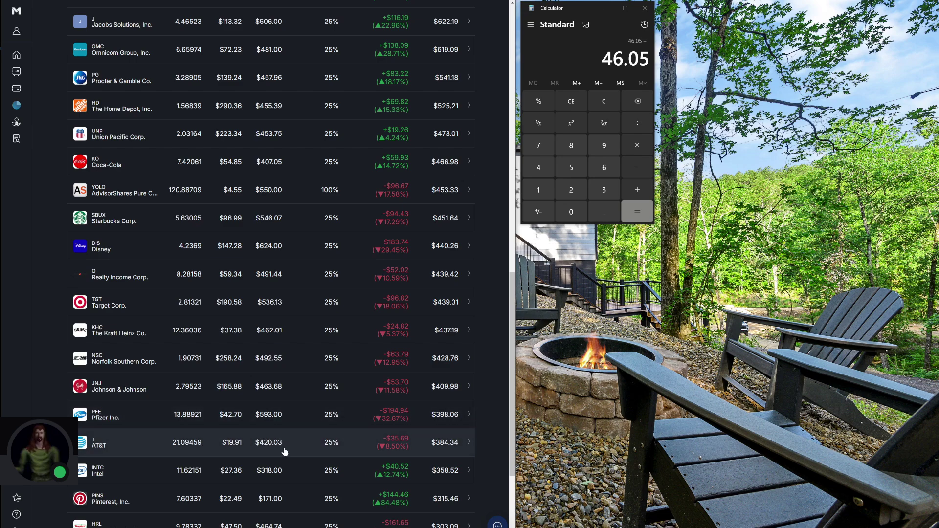
pyautogui.scroll(-3, 327, 451)
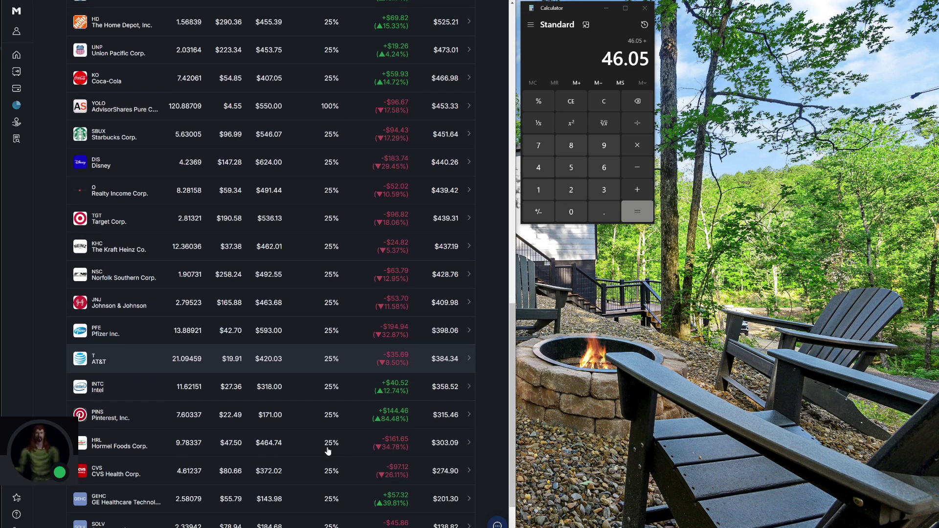
pyautogui.scroll(-3, 360, 429)
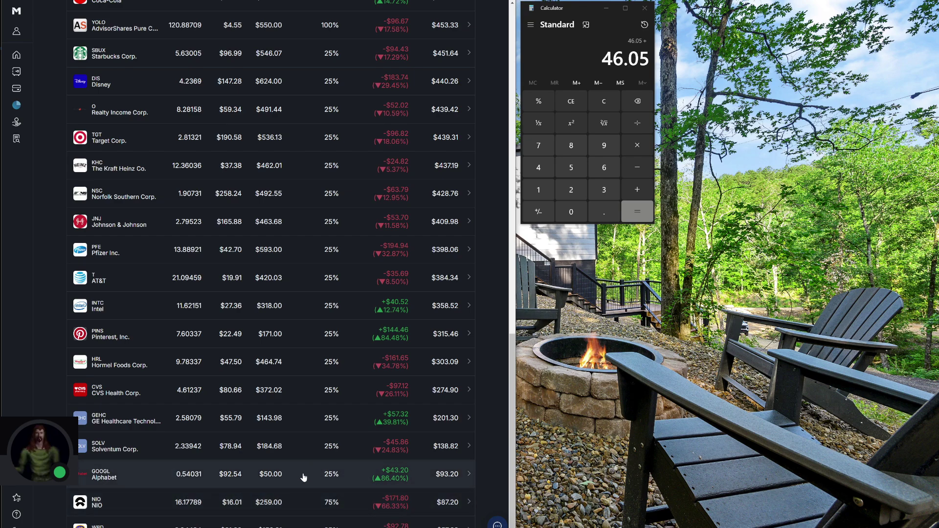
pyautogui.scroll(15, 304, 478)
pyautogui.scroll(2, 328, 457)
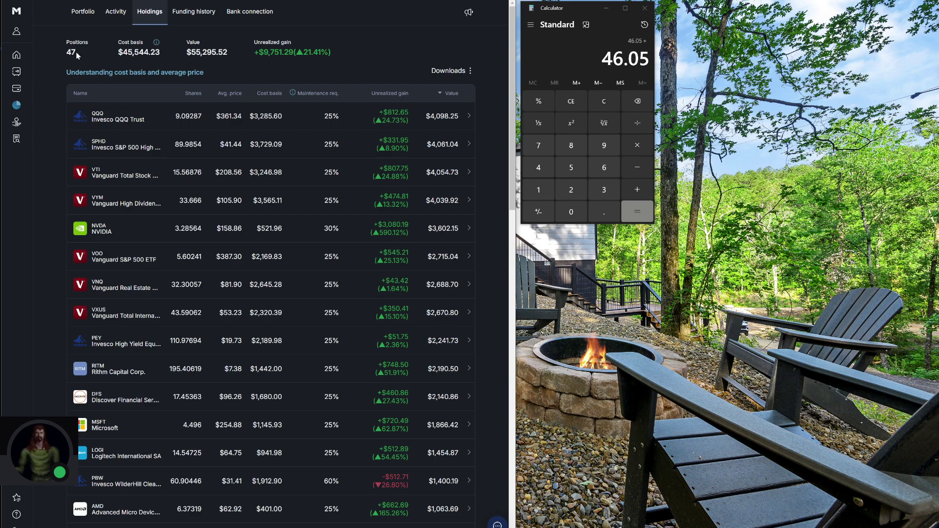
# - Scroll through the 47-position holdings list, then return to the Main Portfolio overview
pyautogui.scroll(-15, 365, 294)
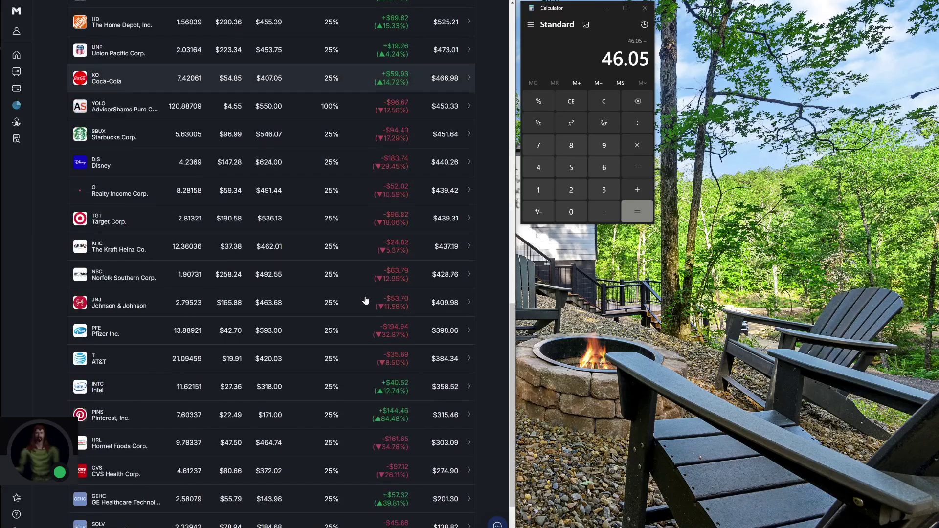
pyautogui.scroll(15, 366, 300)
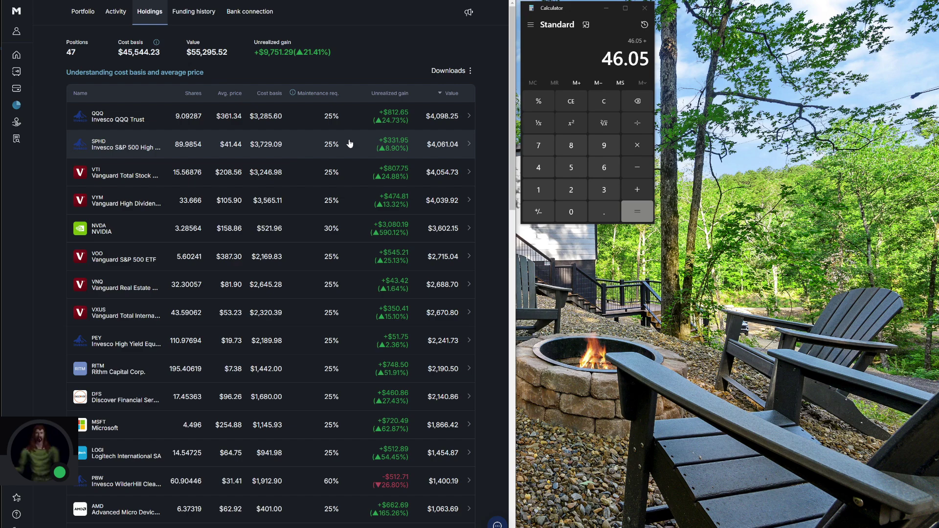
pyautogui.click(82, 11)
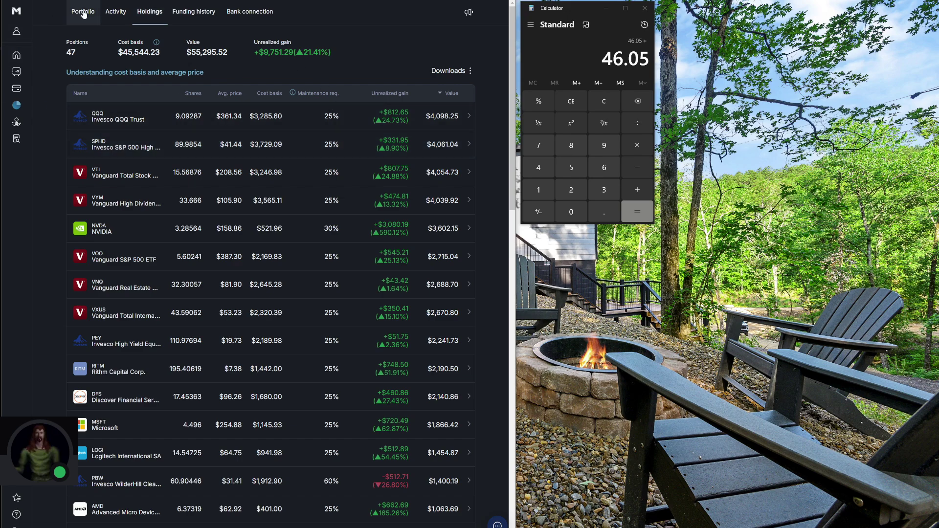